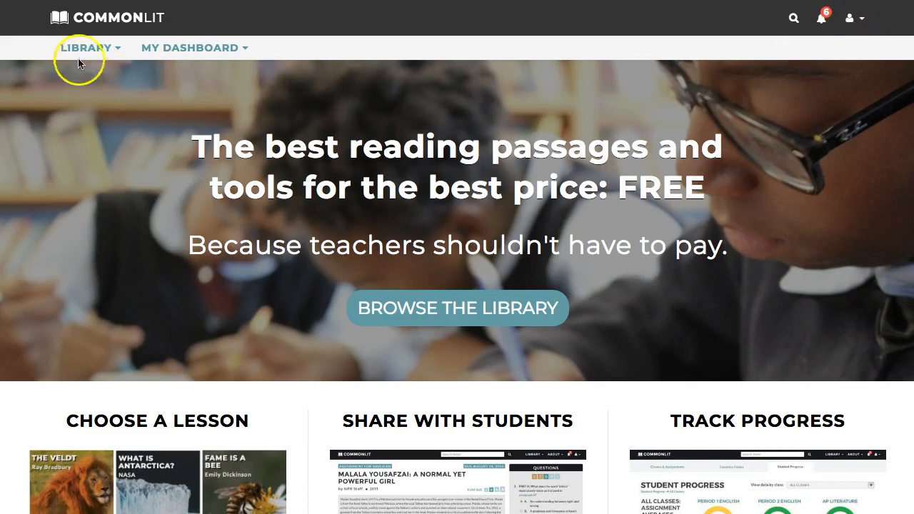
Step: Go from My Dashboard to the Manage Classes page listing the three existing classes
click(208, 49)
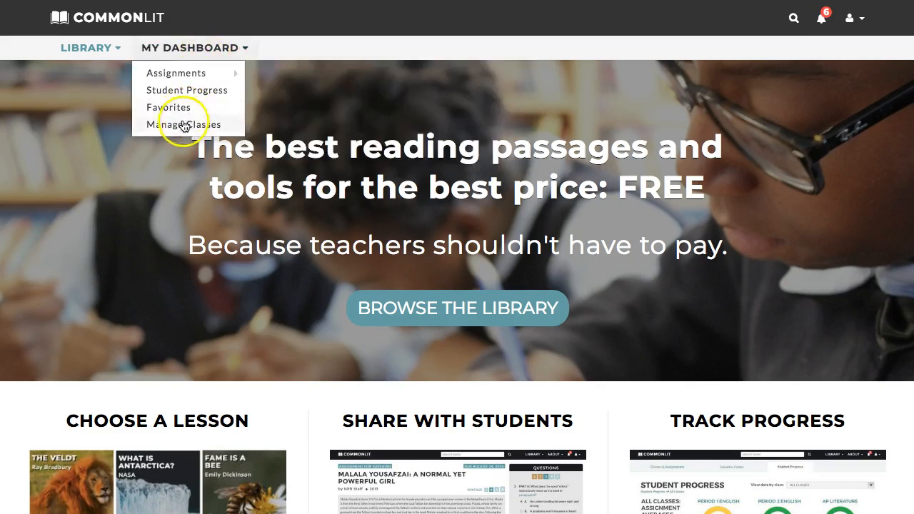
click(187, 127)
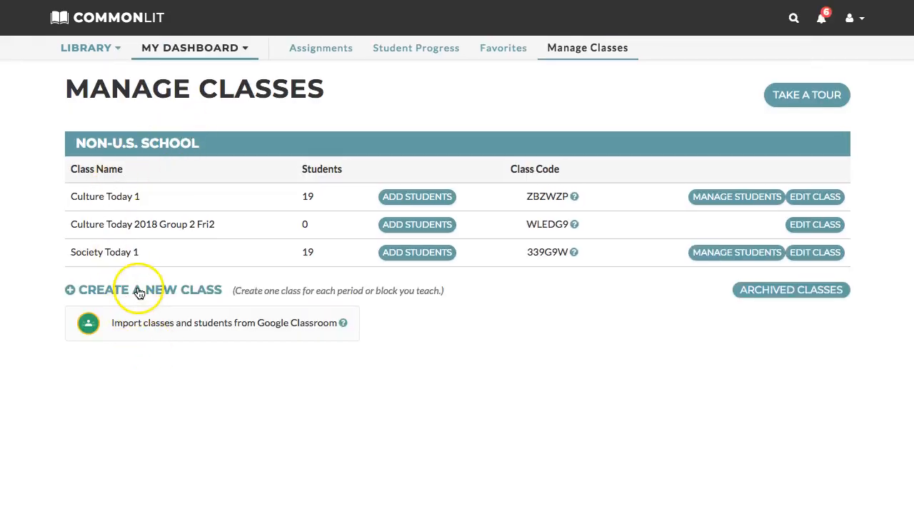
click(138, 291)
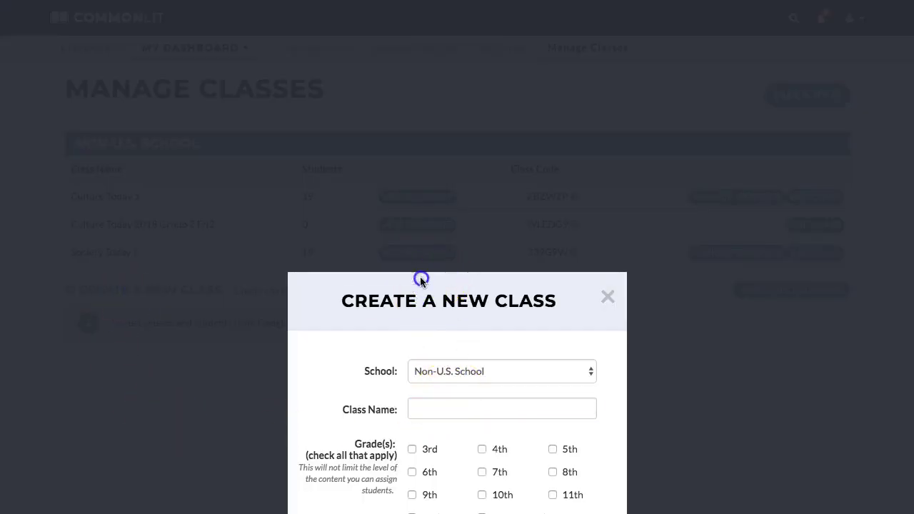
drag(423, 300, 343, 300)
click(429, 410)
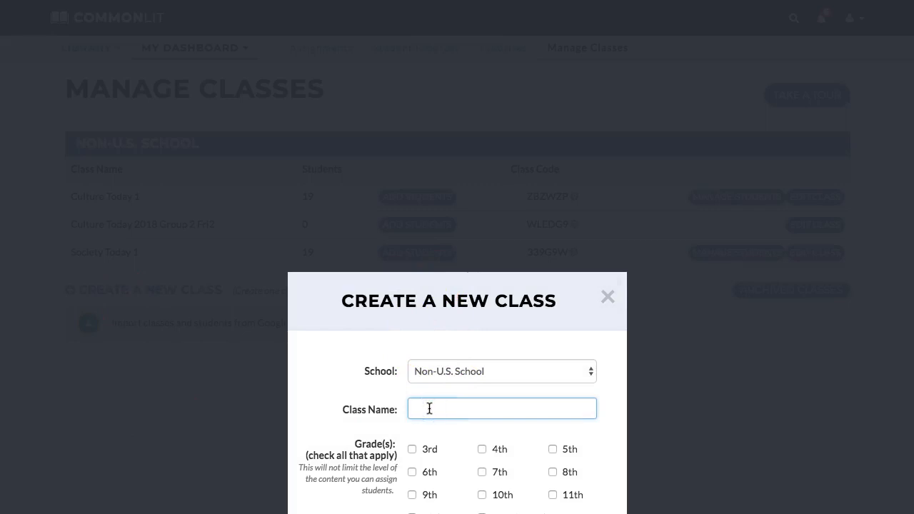
text(Cul)
key(BackSpace)
key(BackSpace)
text(Societ)
text(y Today 1 )
text(Group 5)
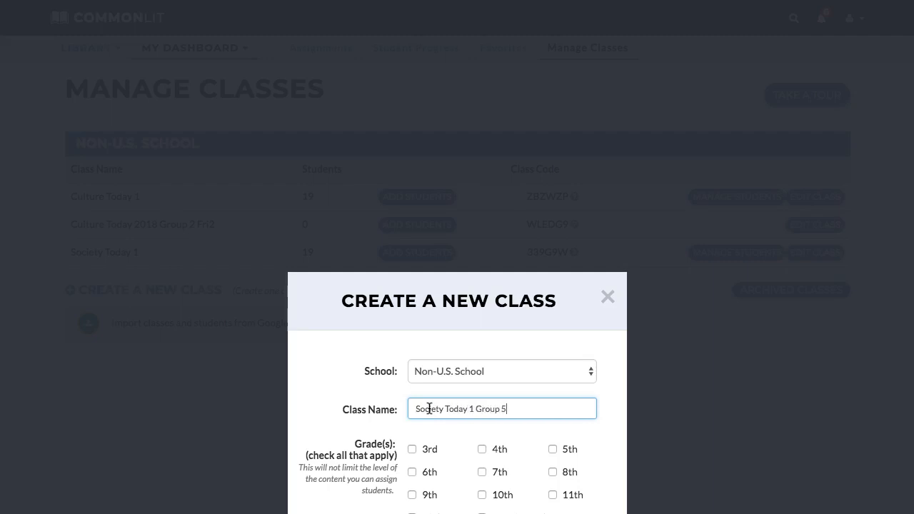
click(483, 495)
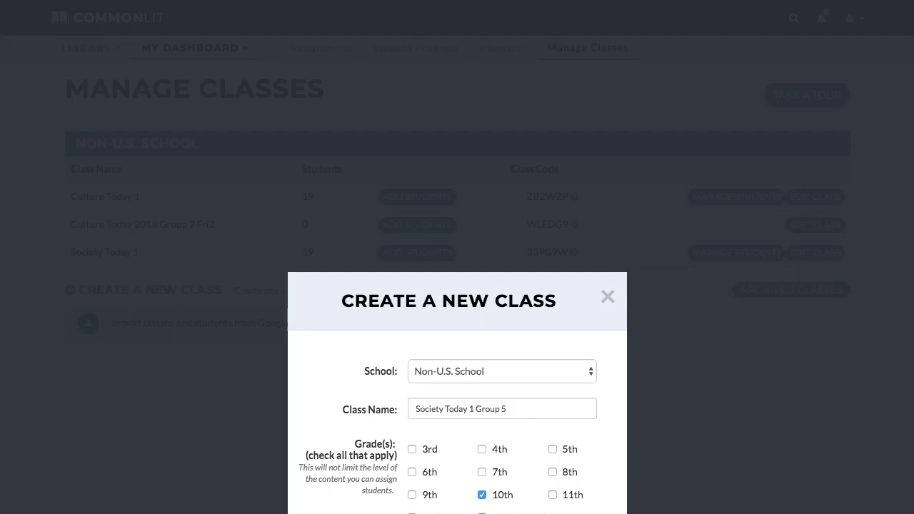
key(Return)
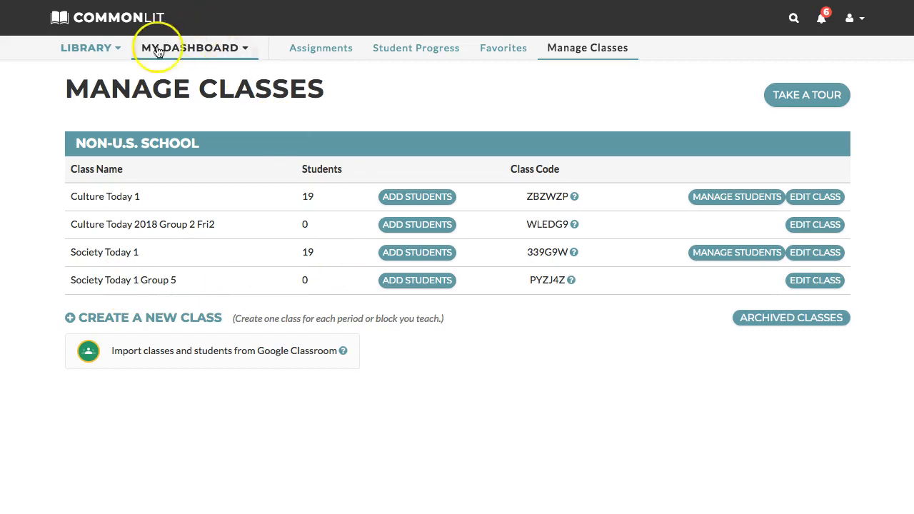
Step: Search the CommonLit library for 'drone', returning six matching texts
click(75, 50)
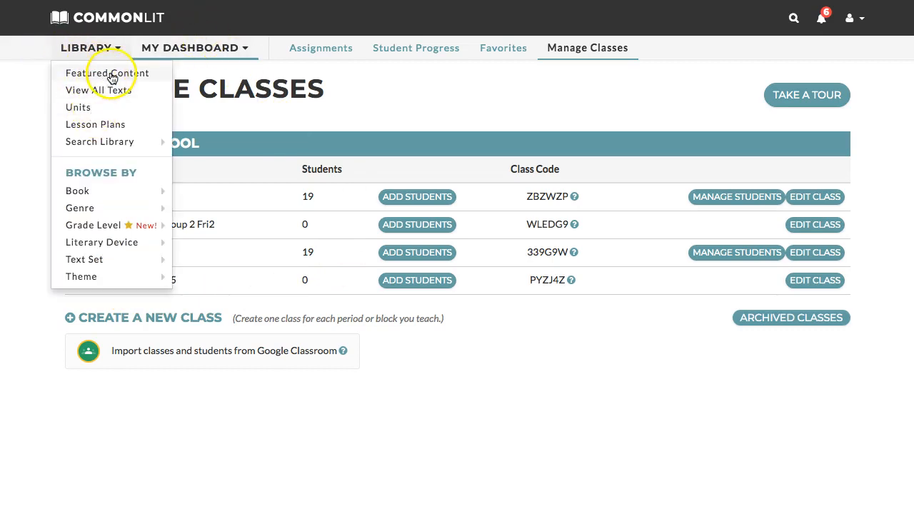
mouse_move(100, 142)
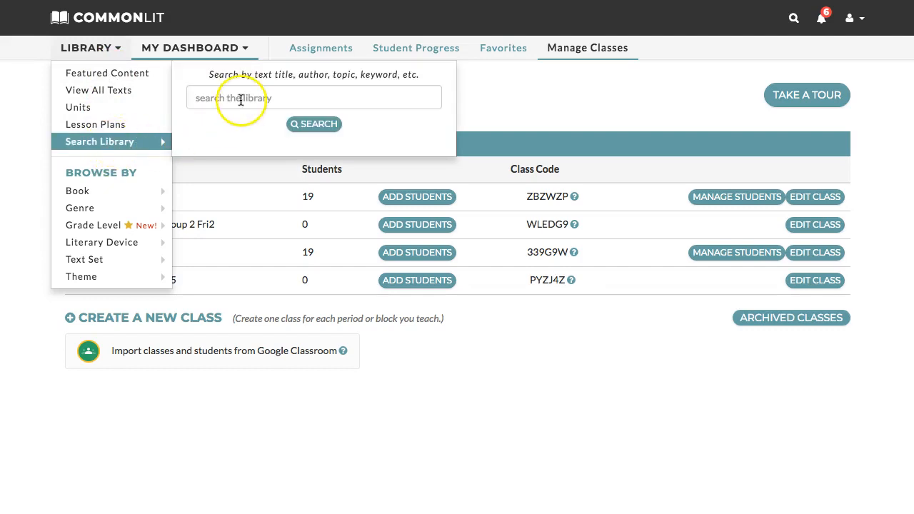
click(240, 99)
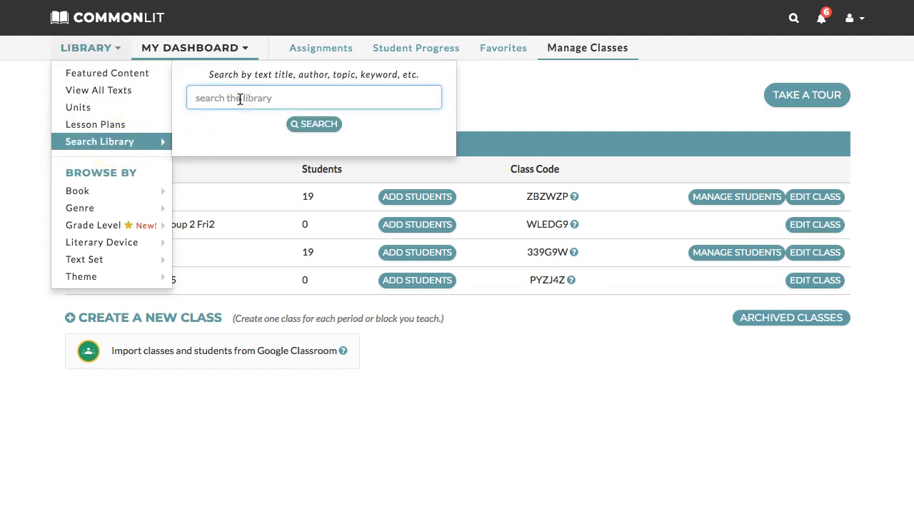
text(dron)
text(e)
key(Return)
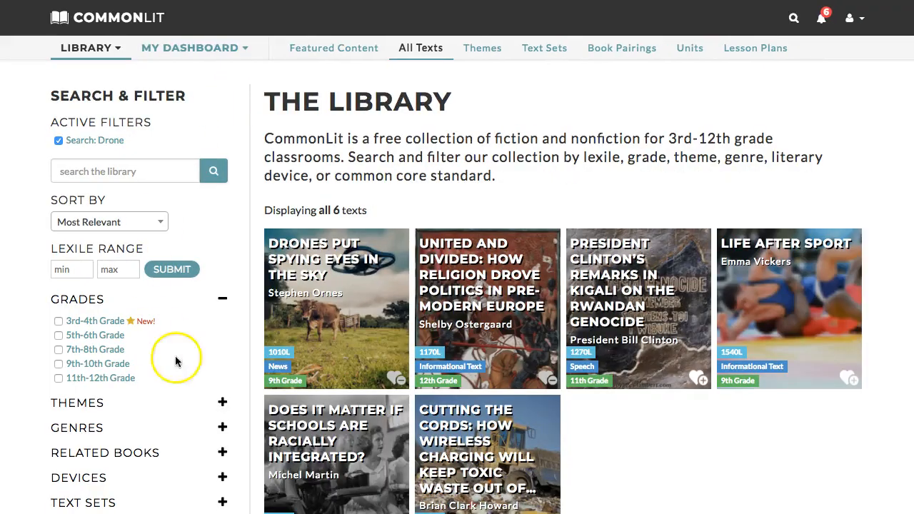
mouse_move(336, 309)
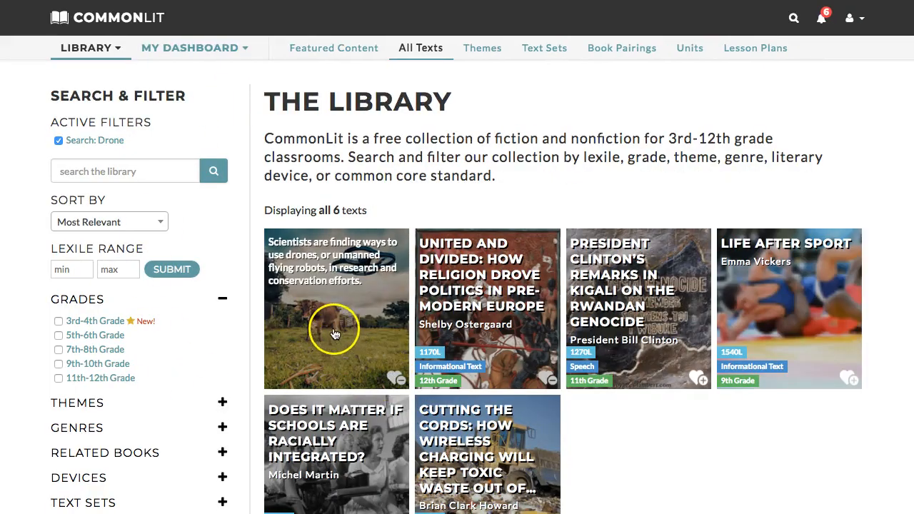
Step: Choose 'Drones Put Spying Eyes in the Sky' from the results and start assigning it
click(342, 327)
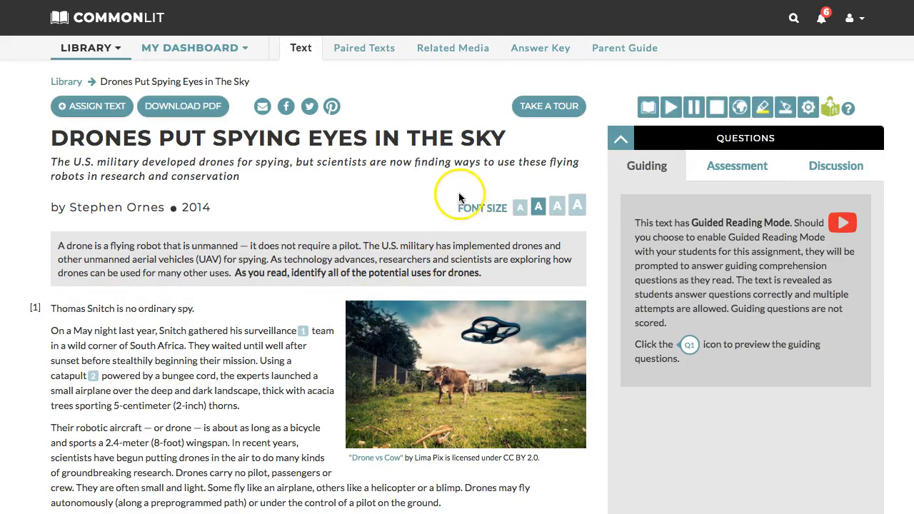
click(88, 107)
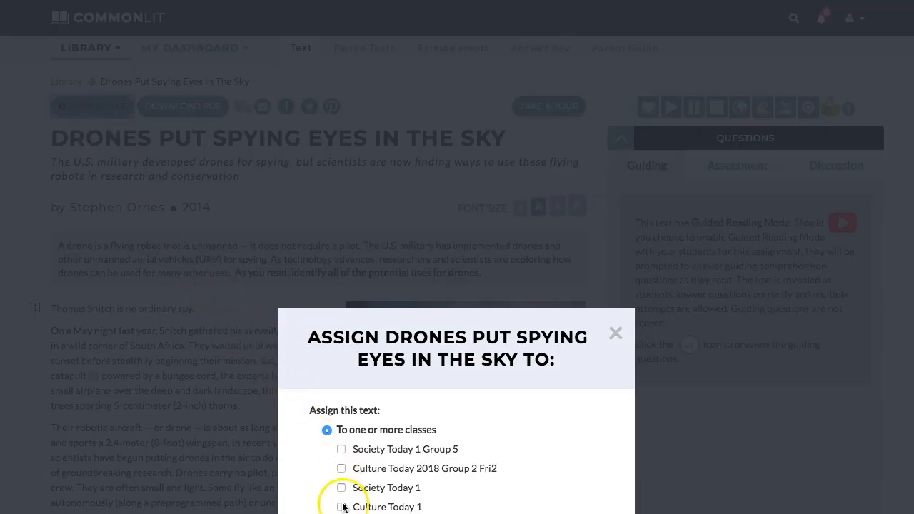
Step: Assign the drones article to Society Today 1 Group 5, due 06/29/2018, and finish the setup
click(341, 450)
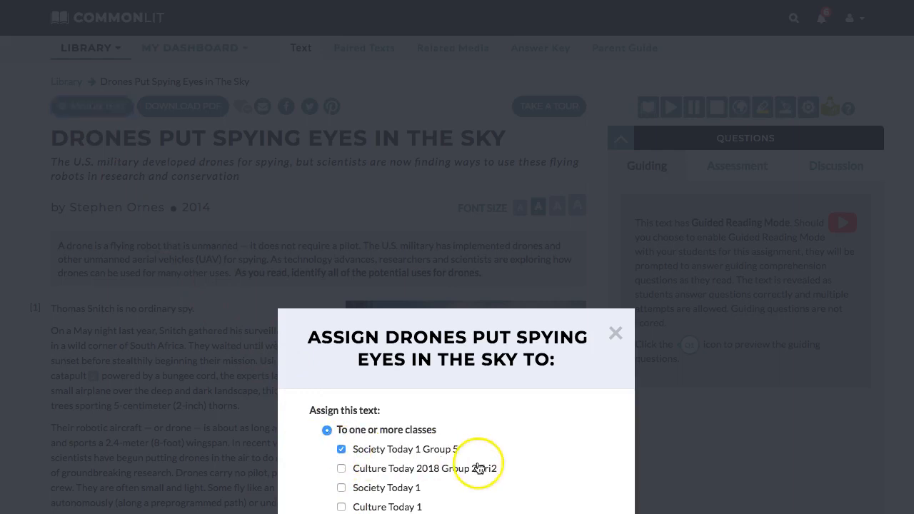
drag(435, 337, 437, 320)
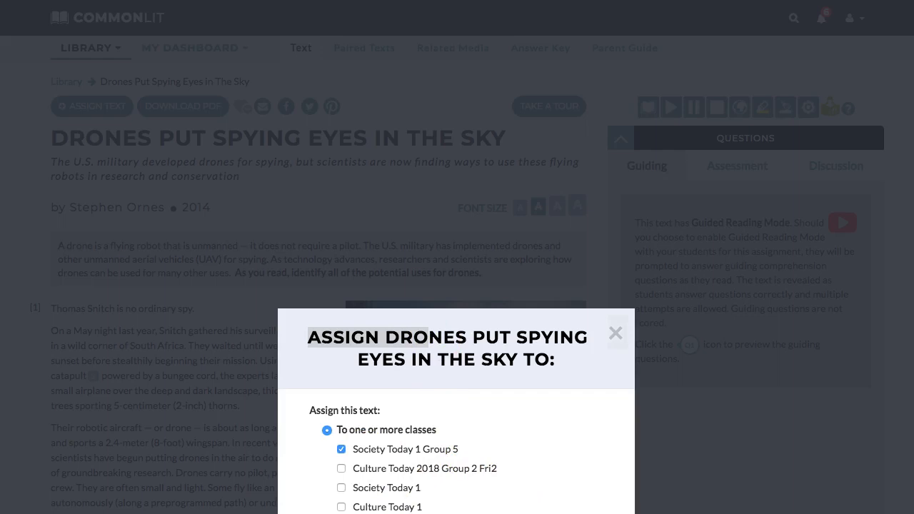
scroll(457, 429, down, 1)
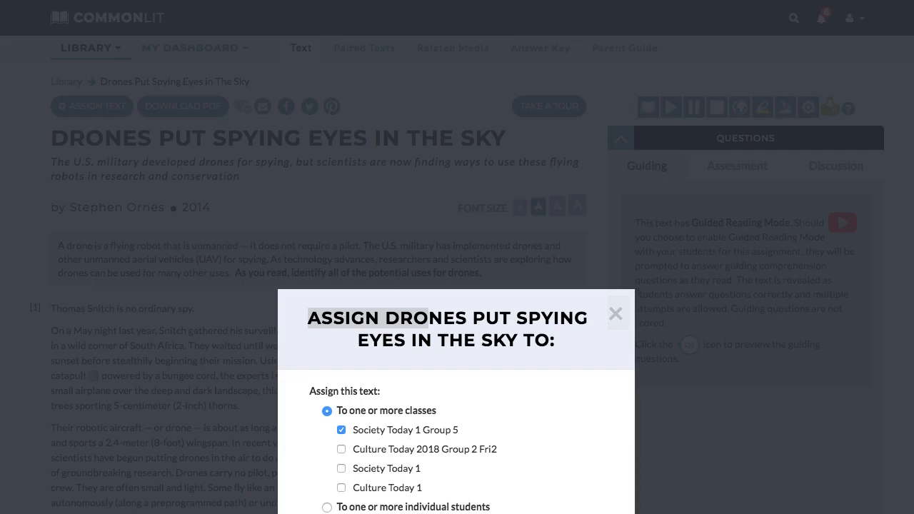
click(457, 357)
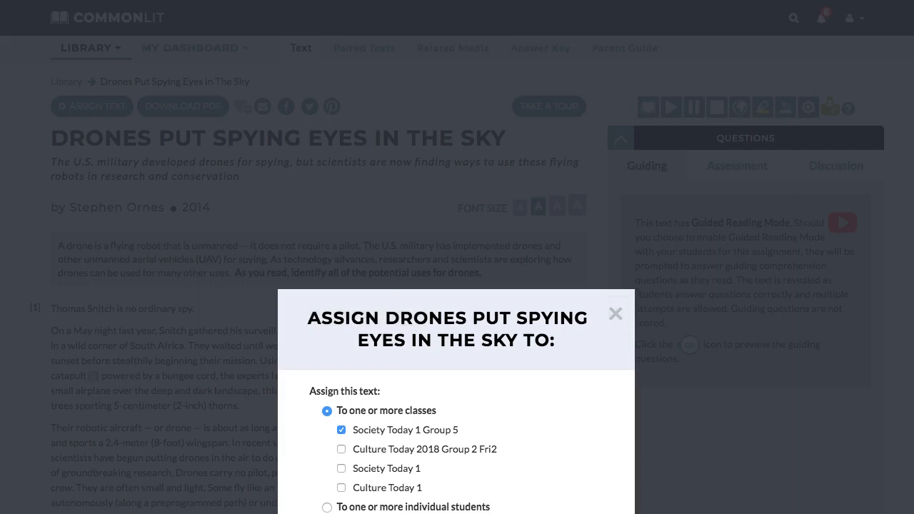
scroll(457, 429, down, 3)
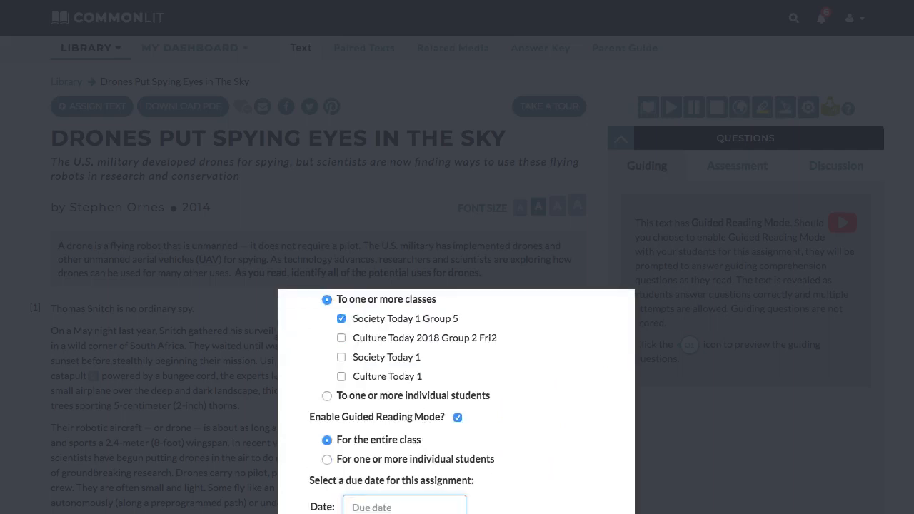
scroll(457, 429, up, 3)
scroll(143, 214, down, 5)
scroll(143, 215, down, 5)
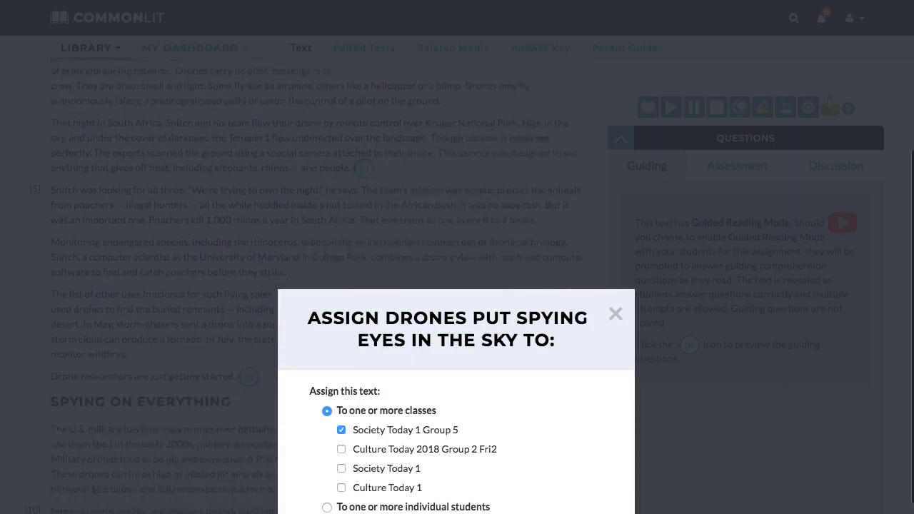
scroll(143, 215, down, 2)
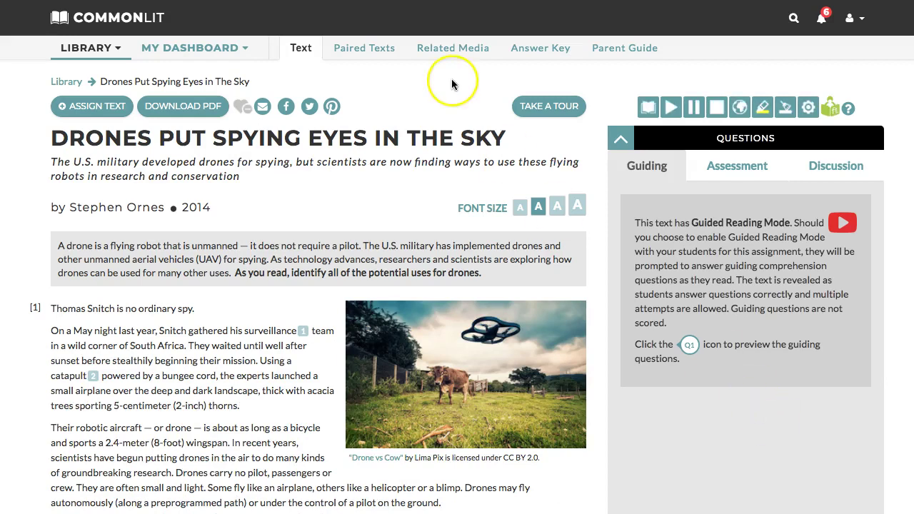
Step: Return to Manage Classes, view the new class's student join details, and highlight code PYZJ4Z
click(197, 49)
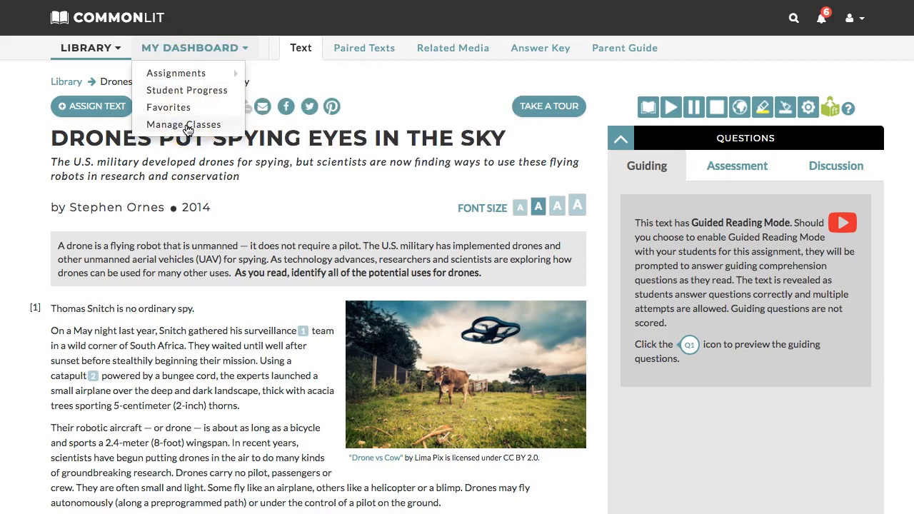
click(183, 124)
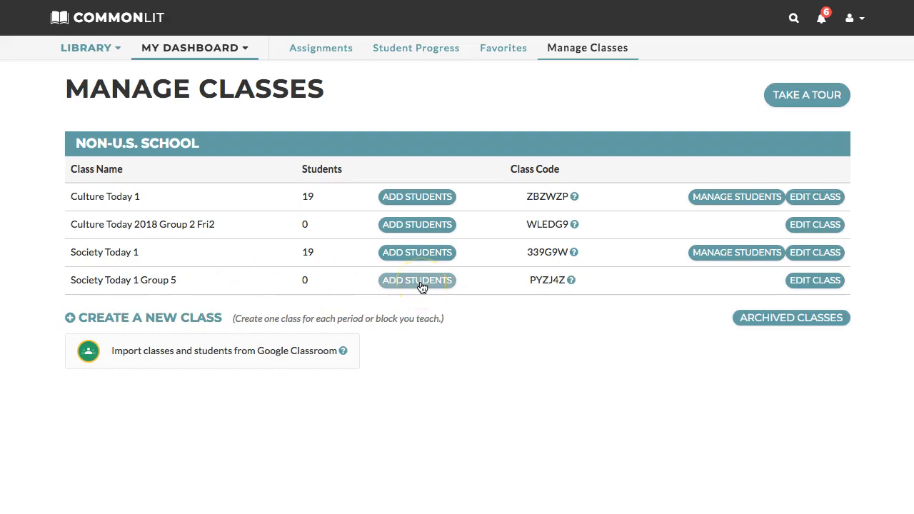
click(420, 288)
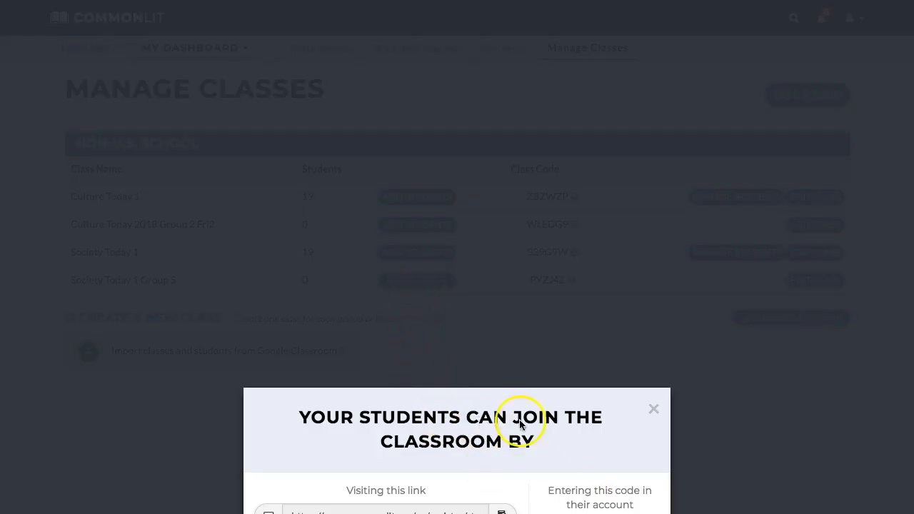
click(509, 336)
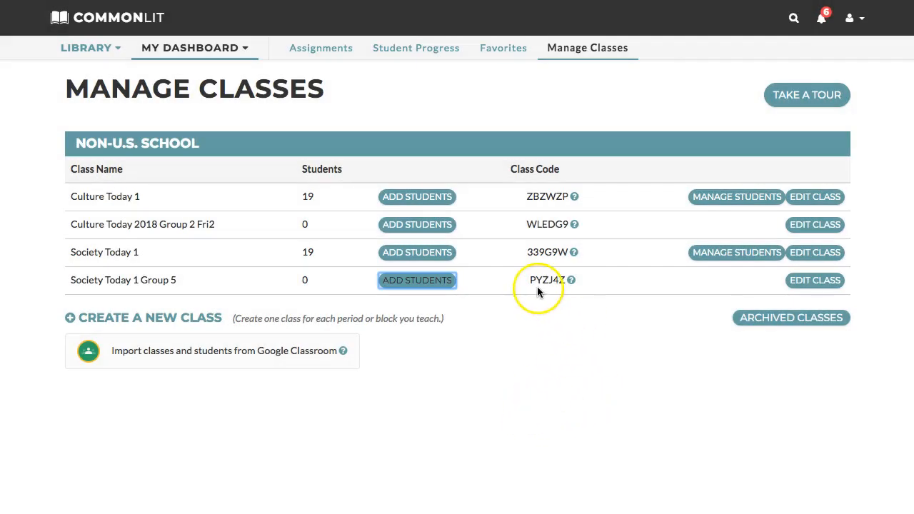
drag(530, 279, 562, 279)
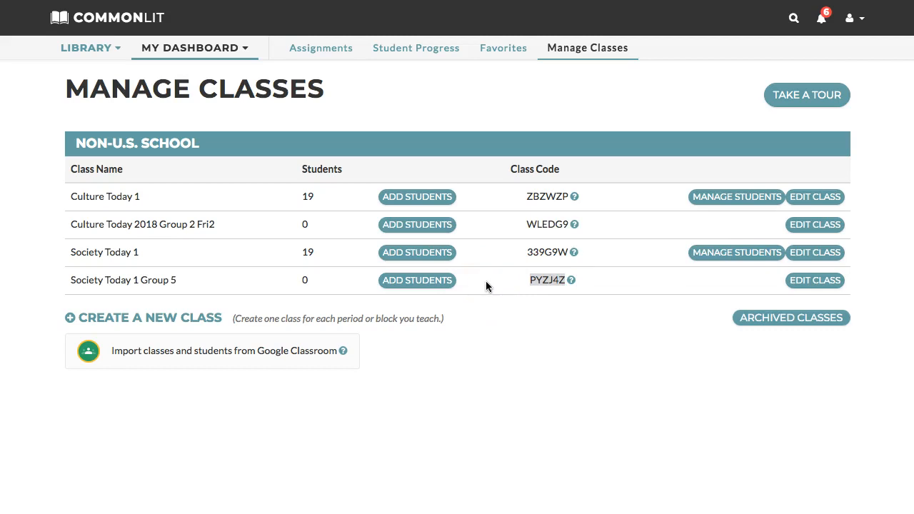
Step: Reopen Society Today 1 Group 5's join details and download the student sign-up handout
click(427, 282)
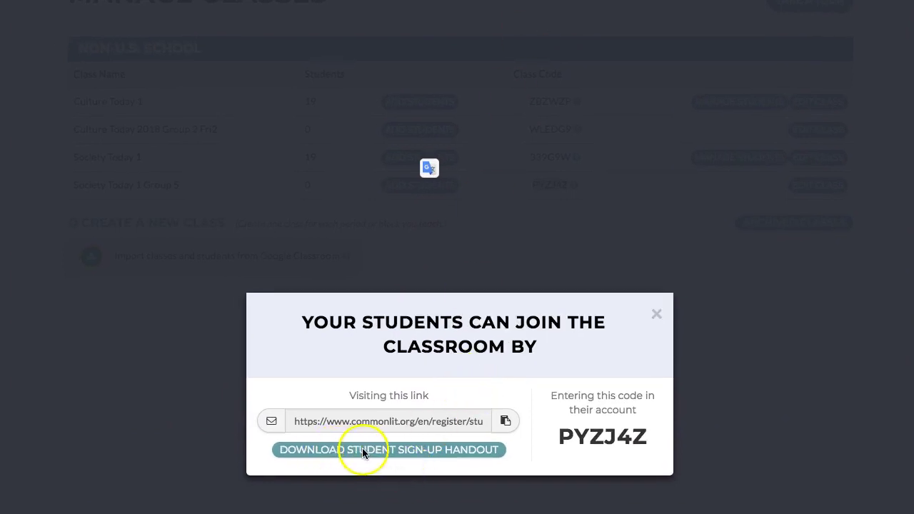
click(430, 452)
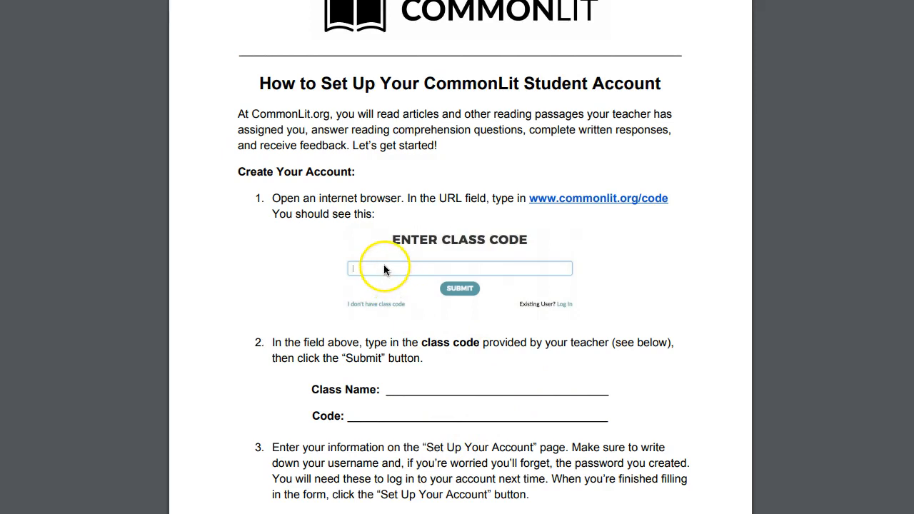
scroll(445, 393, down, 1)
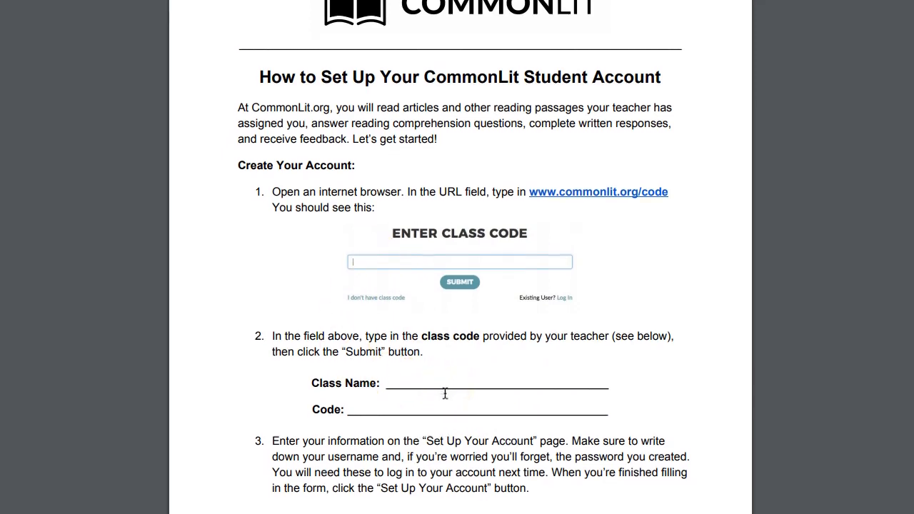
scroll(445, 393, up, 1)
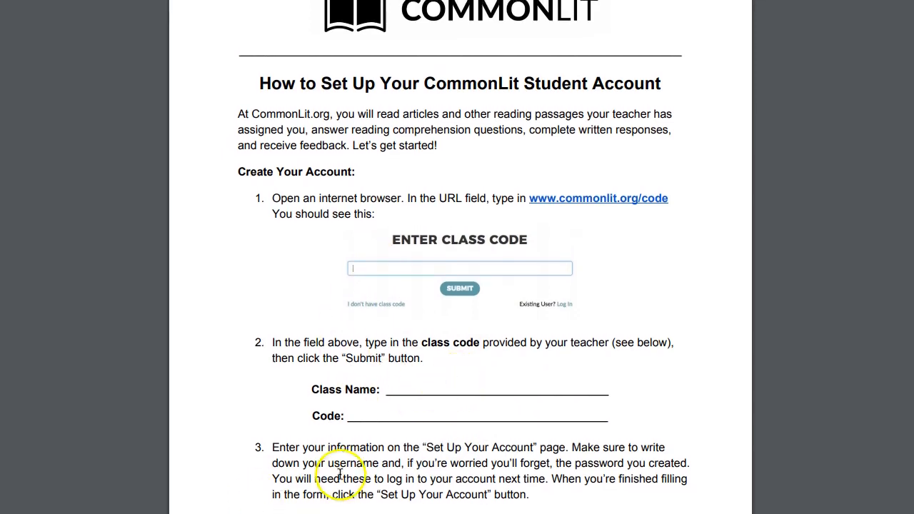